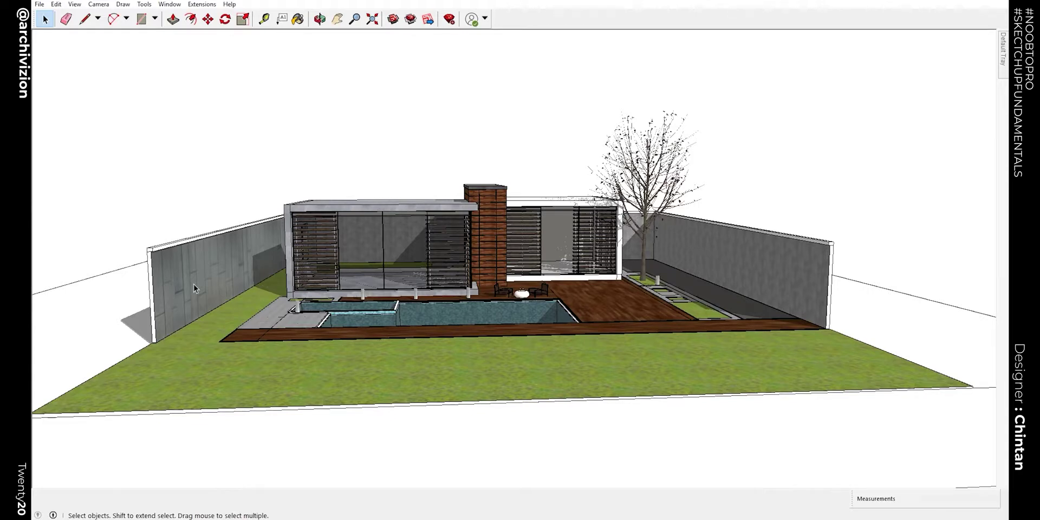
- Switch to the Front standard view and orbit down to a low, level front angle
left_click(99, 4)
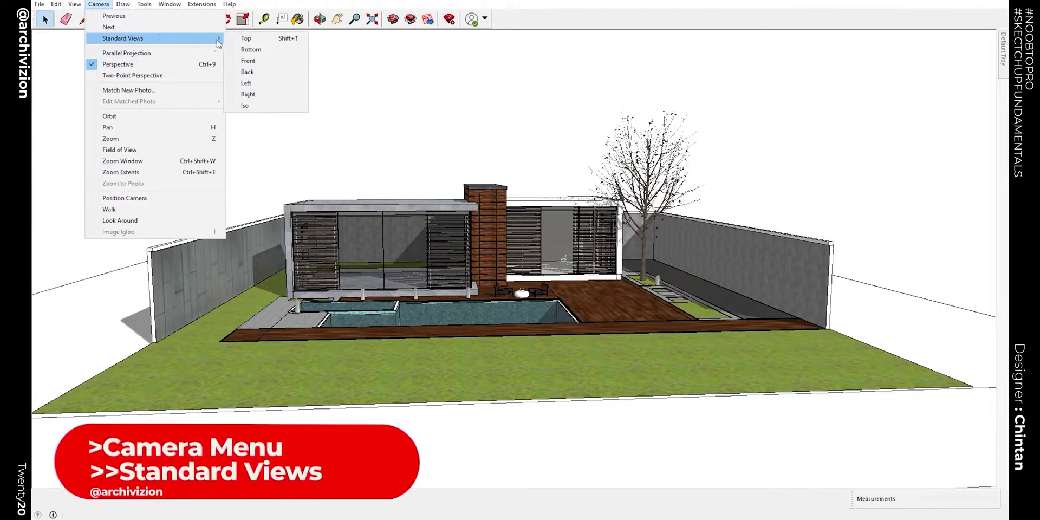
mouse_move(123, 38)
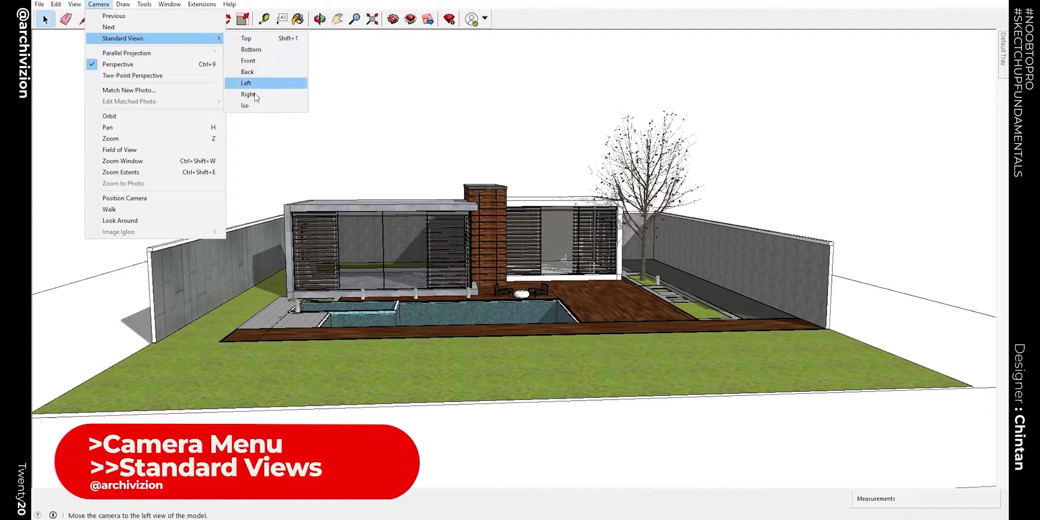
left_click(262, 59)
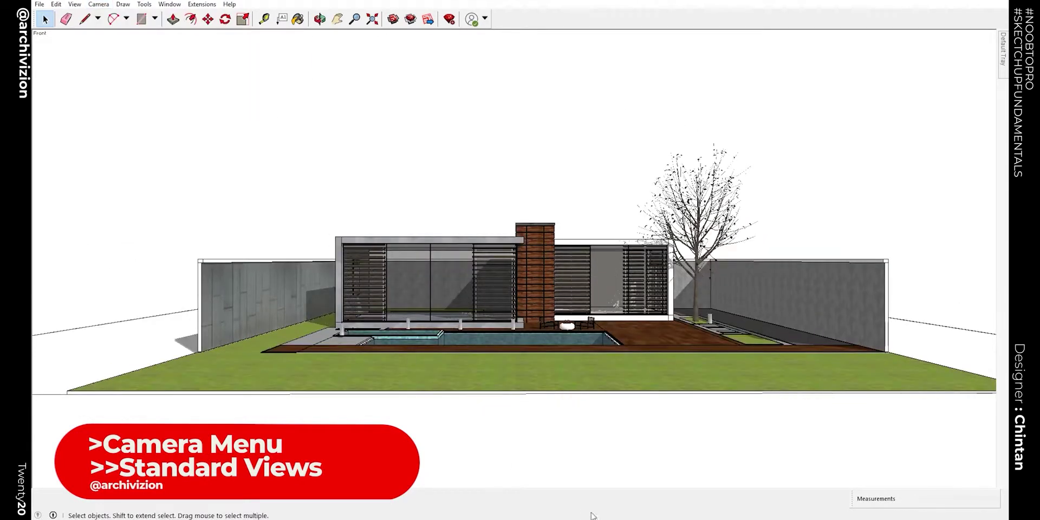
mouse_move(604, 346)
middle_mouse_down()
mouse_move(423, 293)
mouse_move(655, 324)
middle_mouse_up()
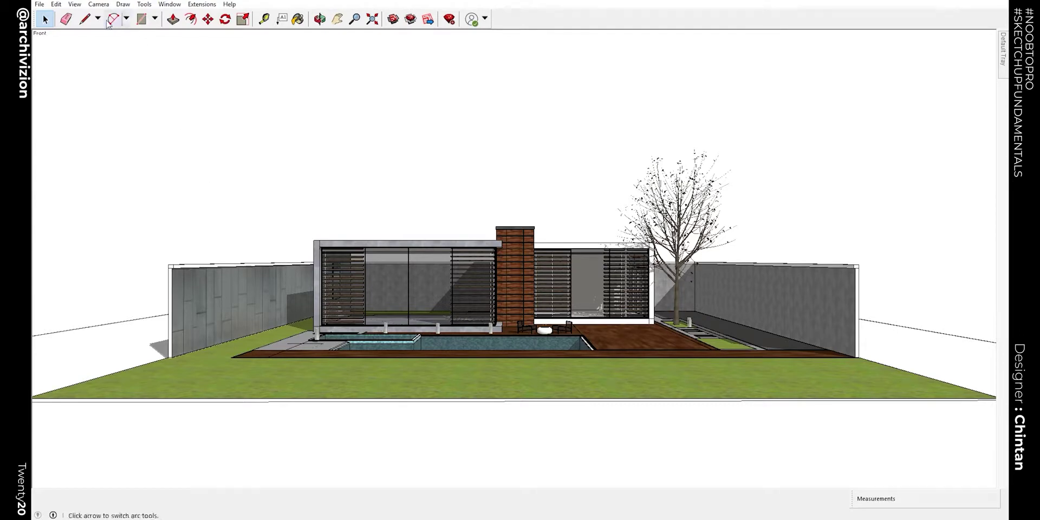
- Turn on Parallel Projection, then zoom in and pan the flat front elevation
left_click(96, 5)
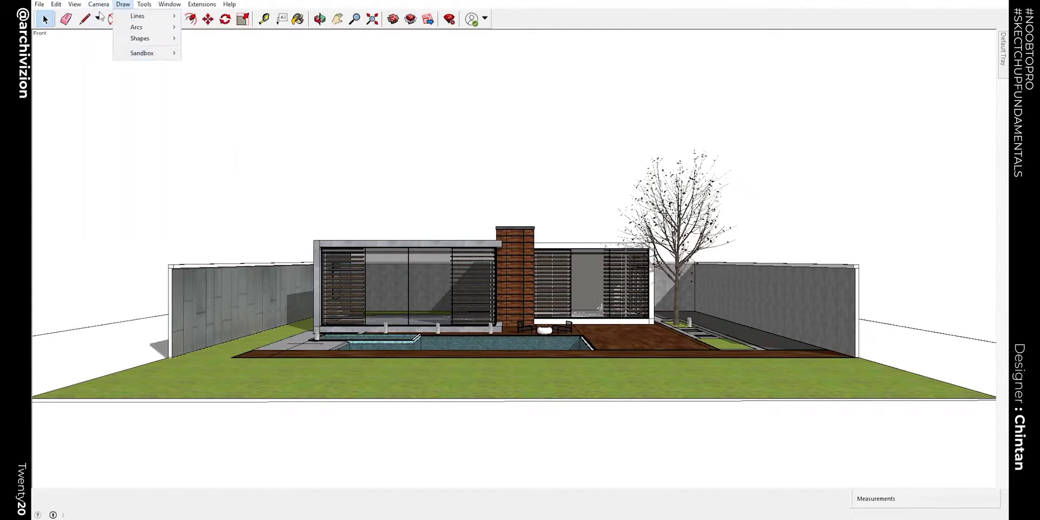
left_click(107, 54)
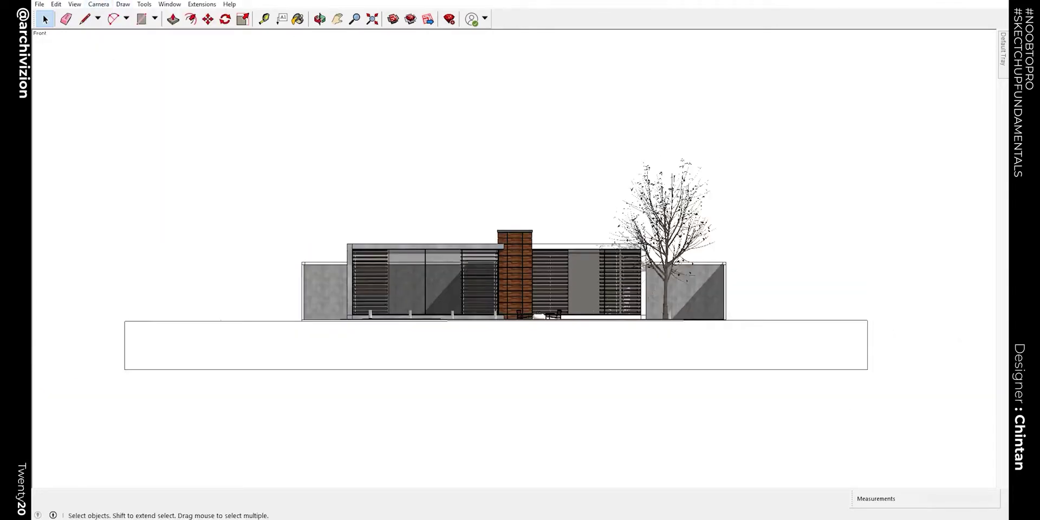
scroll(366, 329, "up", 1)
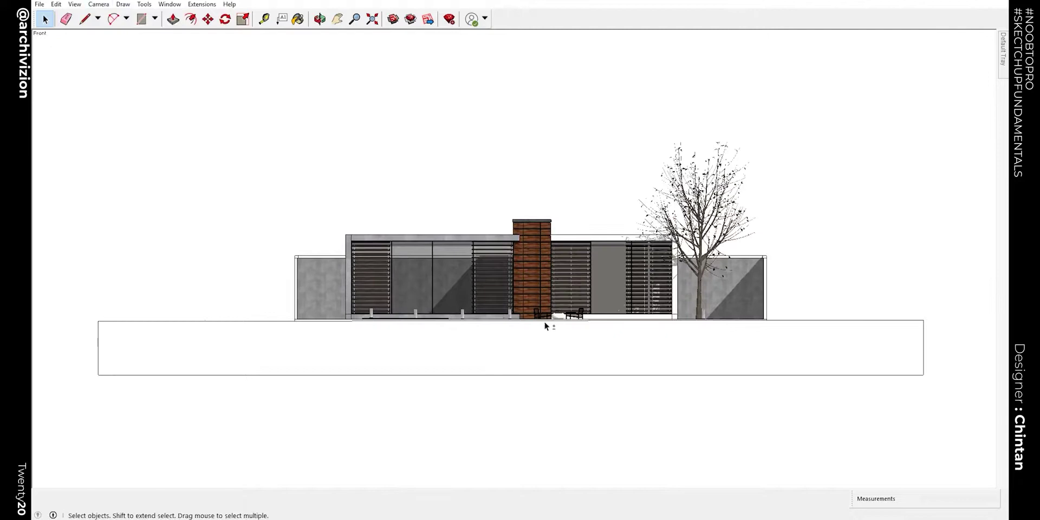
scroll(484, 275, "up", 1)
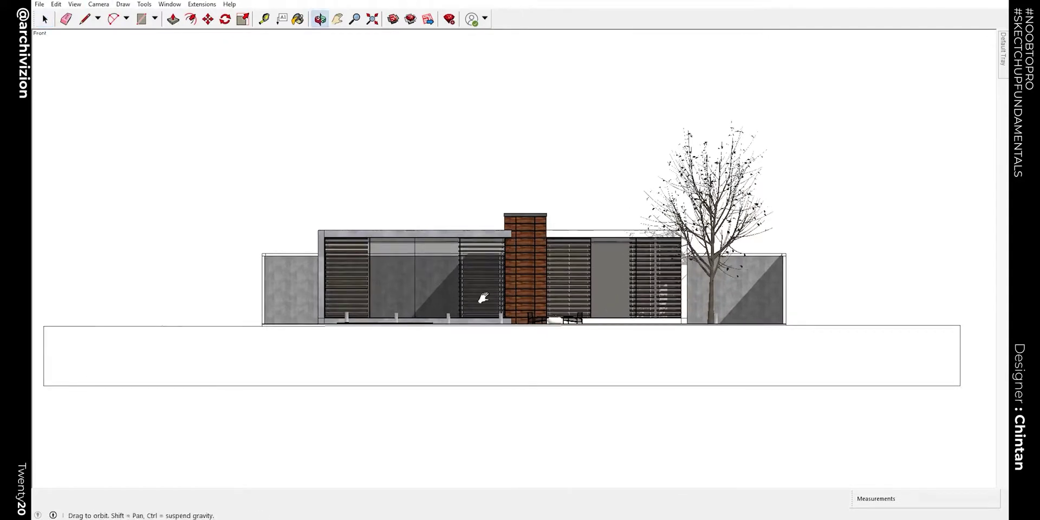
middle_click_drag(517, 306, 492, 301, "shift")
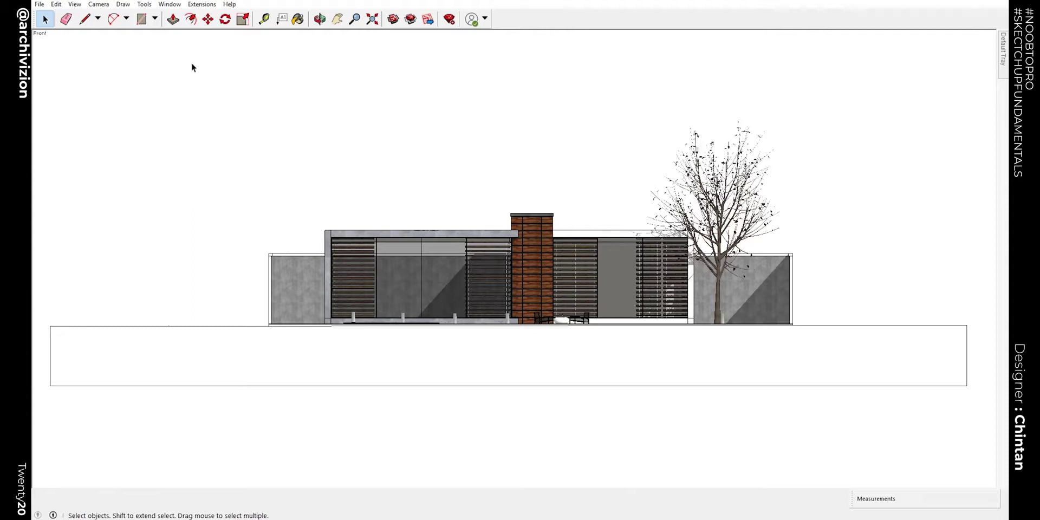
- Set the face style to Monochrome and zoom on the elevation
left_click(74, 4)
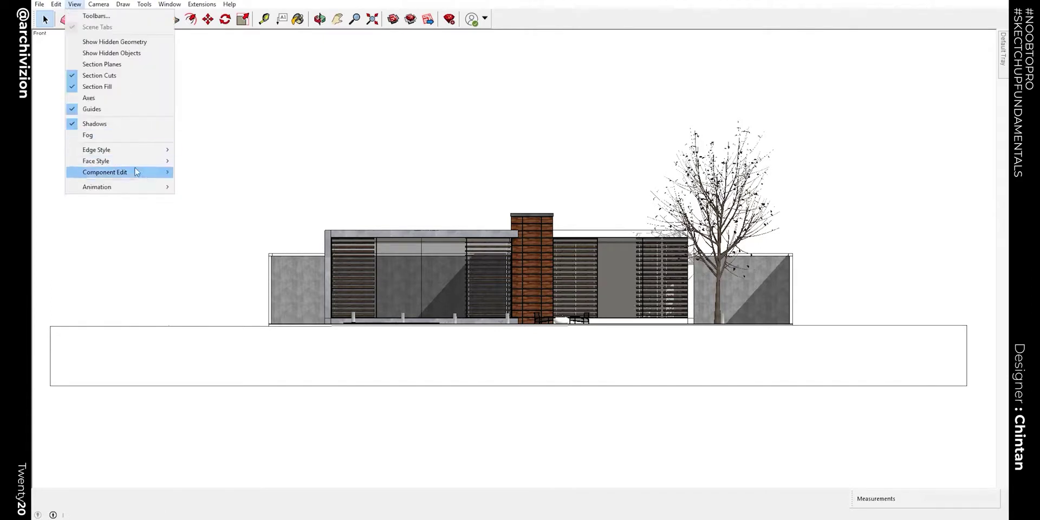
mouse_move(96, 161)
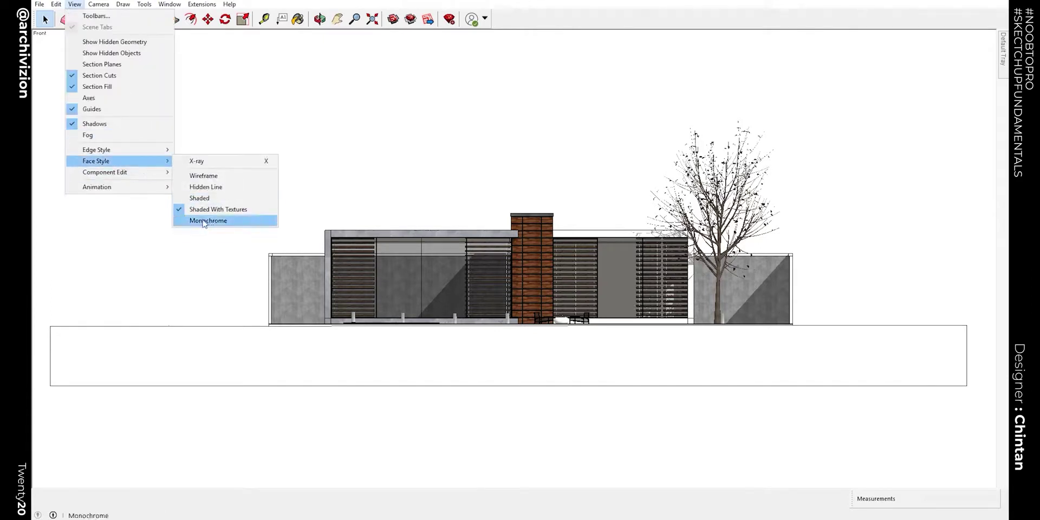
left_click(206, 220)
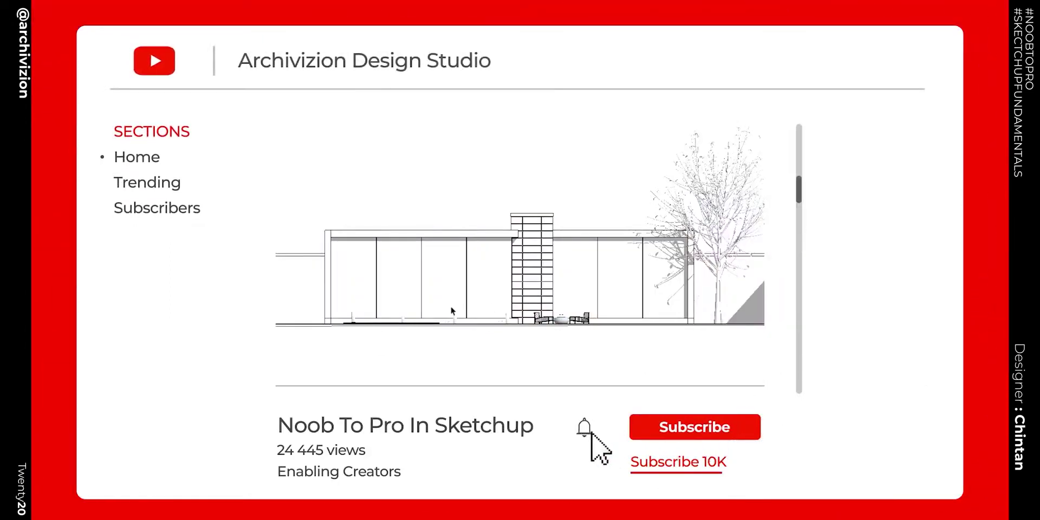
scroll(503, 282, "up", 2)
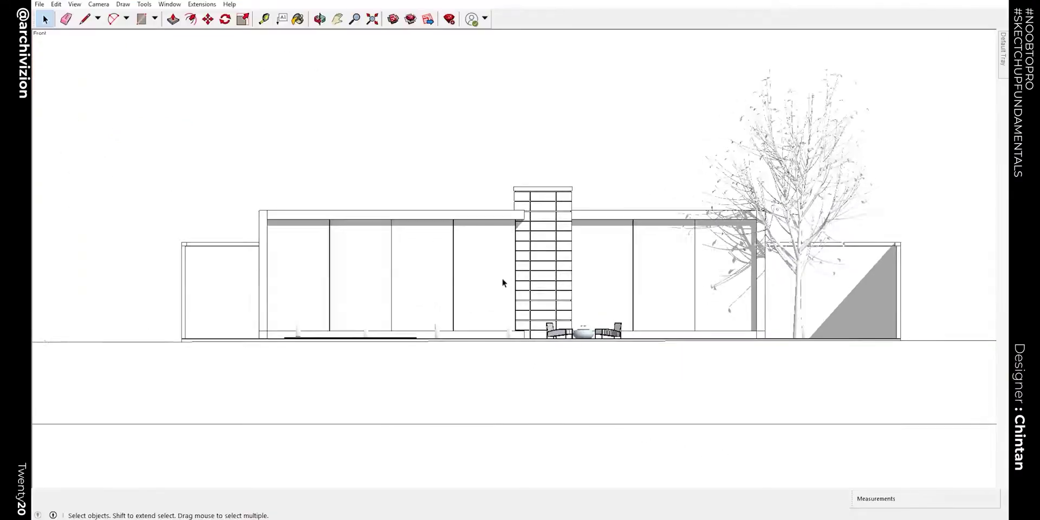
scroll(512, 285, "up", 3)
scroll(509, 341, "up", 3)
scroll(468, 352, "up", 1)
scroll(463, 350, "down", 1)
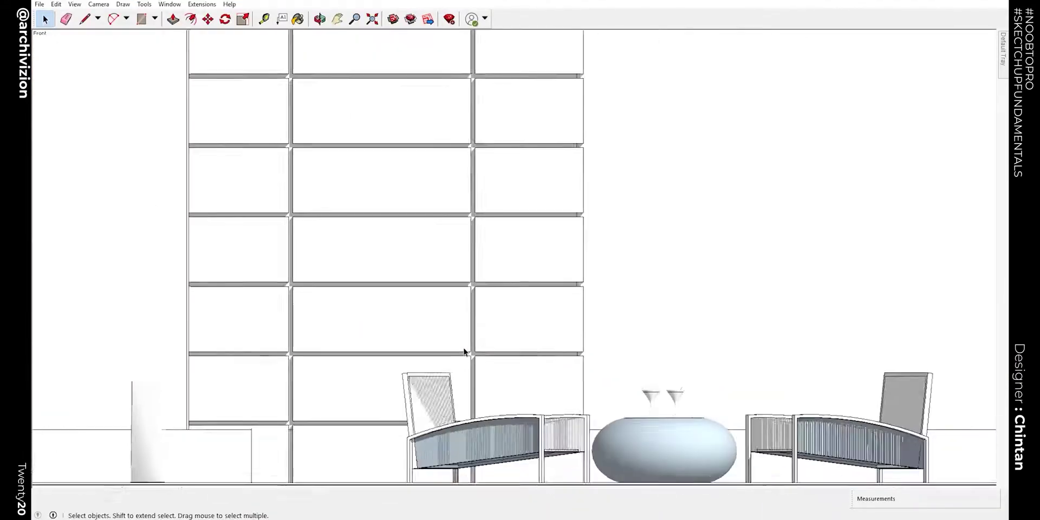
scroll(464, 350, "down", 3)
scroll(428, 349, "down", 3)
scroll(389, 345, "down", 2)
scroll(388, 346, "down", 1)
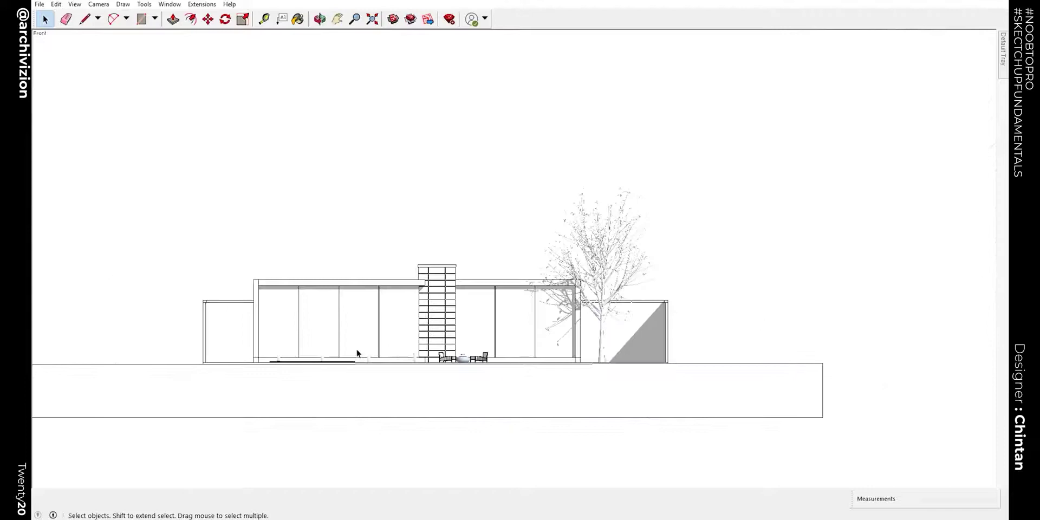
- Pan the elevation, then orbit up into an elevated three-quarter 3D view
mouse_move(356, 353)
middle_mouse_down("shift")
mouse_move(390, 325)
mouse_move(432, 324)
mouse_move(424, 295)
middle_mouse_up("shift")
scroll(418, 314, "up", 1)
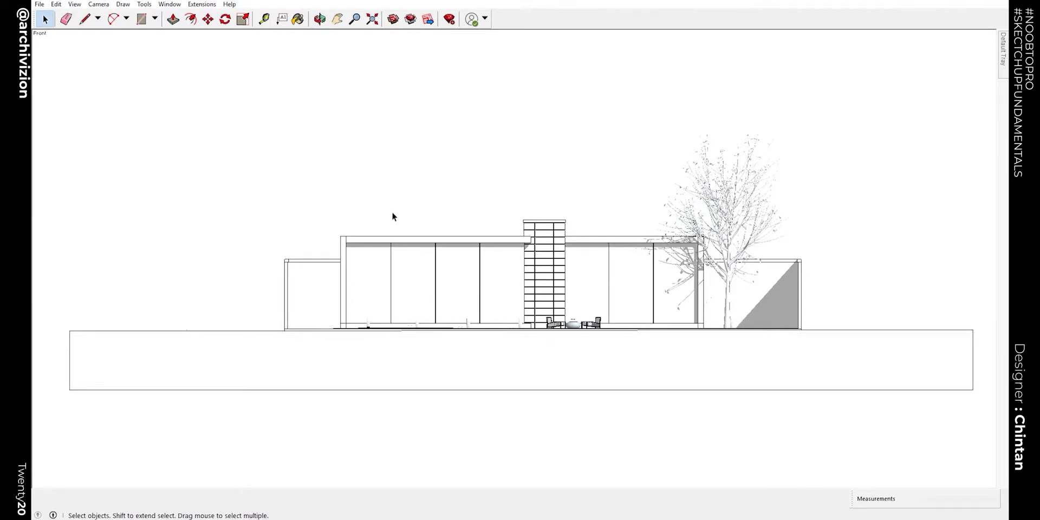
middle_click_drag(463, 169, 465, 168)
mouse_move(426, 206)
middle_mouse_down()
mouse_move(536, 301)
mouse_move(399, 343)
mouse_move(164, 318)
mouse_move(355, 347)
mouse_move(686, 354)
mouse_move(395, 228)
mouse_move(606, 400)
mouse_move(379, 324)
mouse_move(221, 352)
mouse_move(851, 344)
mouse_move(505, 376)
mouse_move(464, 258)
mouse_move(209, 269)
mouse_move(276, 399)
mouse_move(225, 340)
mouse_move(658, 309)
mouse_move(655, 341)
middle_mouse_up()
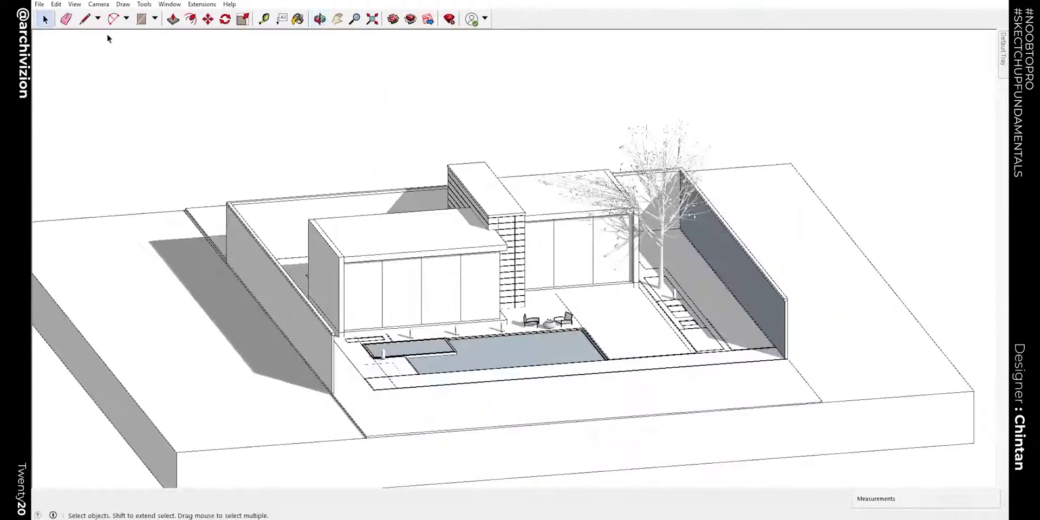
- Switch the camera back to Perspective and orbit to a nearly horizontal site view
left_click(99, 4)
left_click(127, 70)
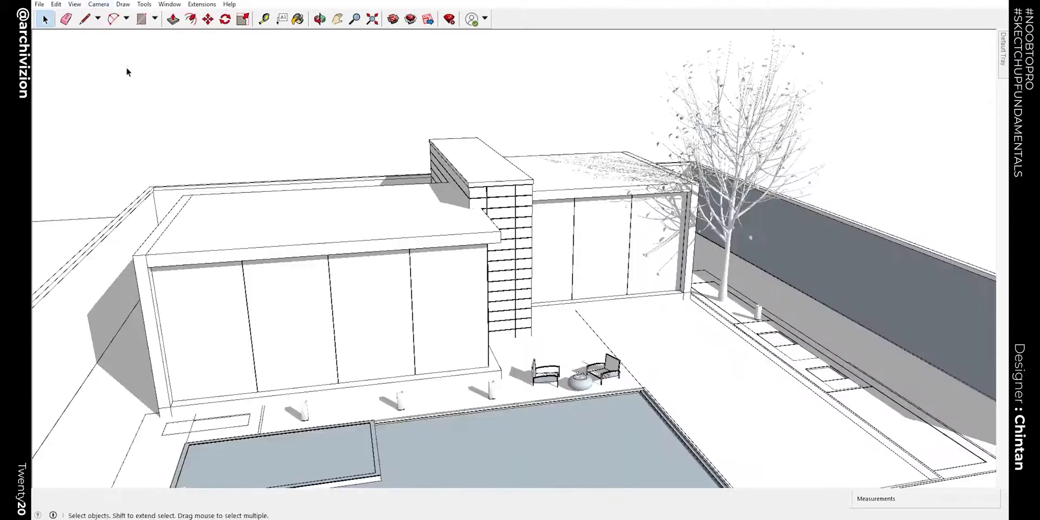
scroll(578, 351, "down", 3)
mouse_move(579, 351)
middle_mouse_down()
mouse_move(472, 241)
mouse_move(551, 328)
mouse_move(507, 363)
mouse_move(489, 305)
mouse_move(476, 325)
middle_mouse_up()
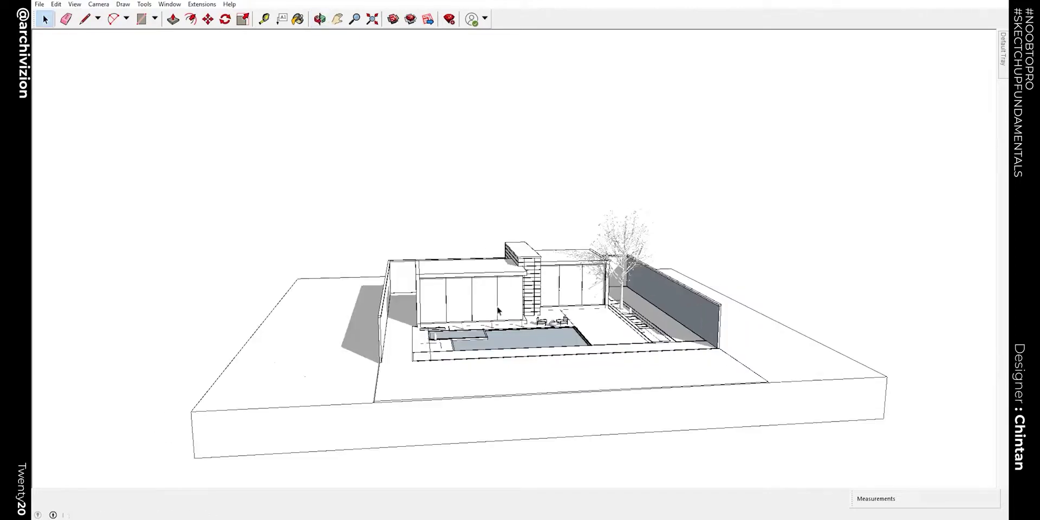
mouse_move(347, 464)
middle_mouse_down()
mouse_move(348, 404)
mouse_move(323, 363)
middle_mouse_up()
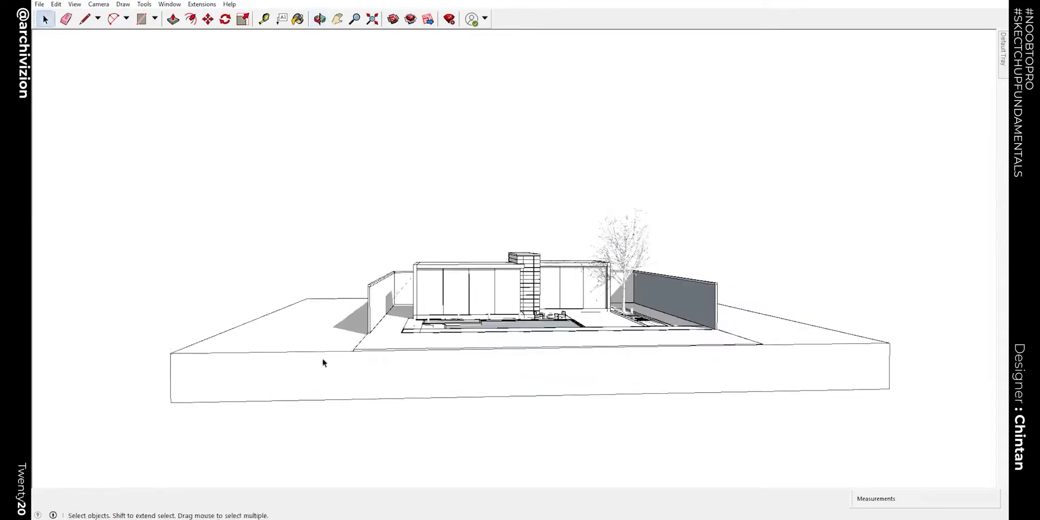
- Restore Shaded With Textures and orbit closer to the house
left_click(74, 4)
mouse_move(96, 161)
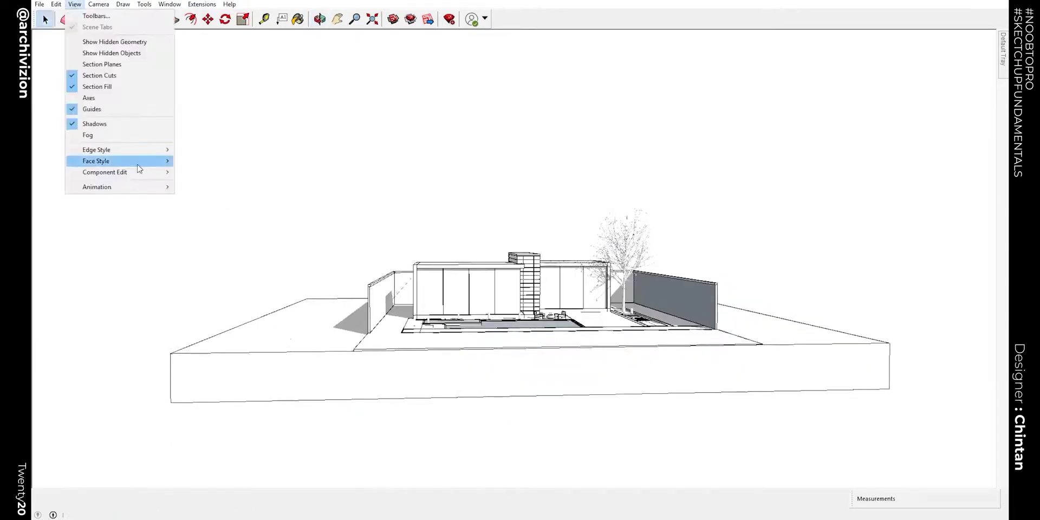
left_click(215, 217)
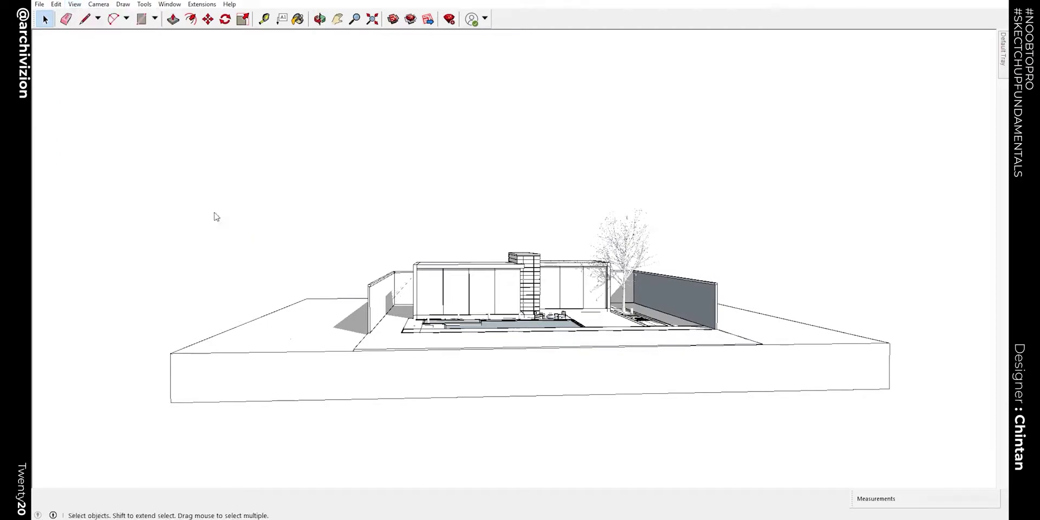
mouse_move(480, 417)
middle_mouse_down()
mouse_move(626, 387)
mouse_move(580, 353)
mouse_move(406, 355)
mouse_move(414, 431)
mouse_move(392, 455)
middle_mouse_up()
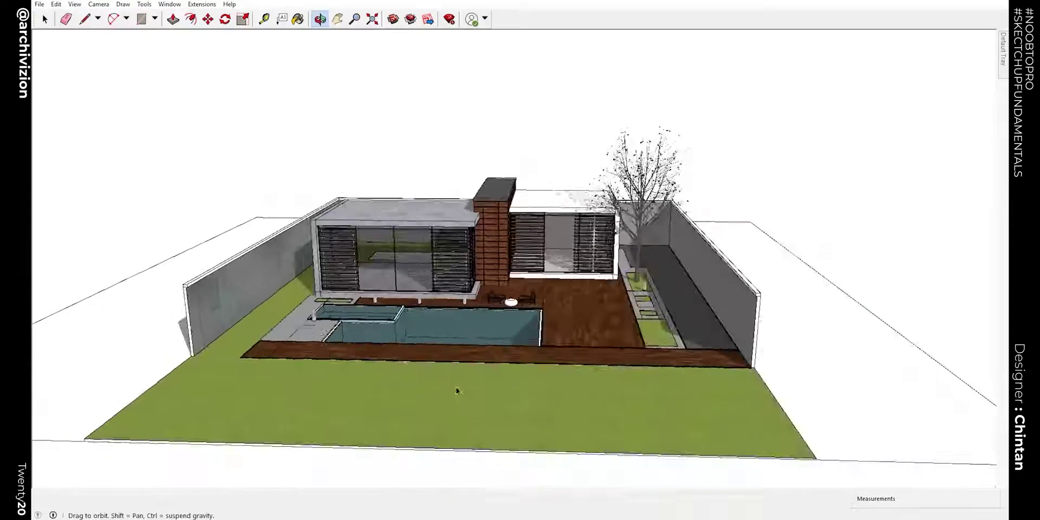
- Enable the Views toolbar for standard camera view shortcuts
left_click(99, 5)
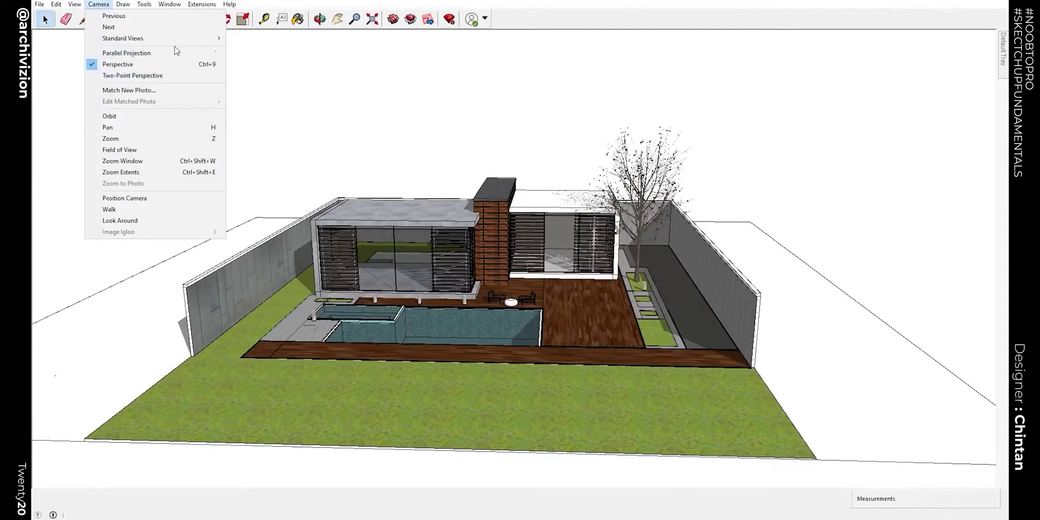
right_click(605, 18)
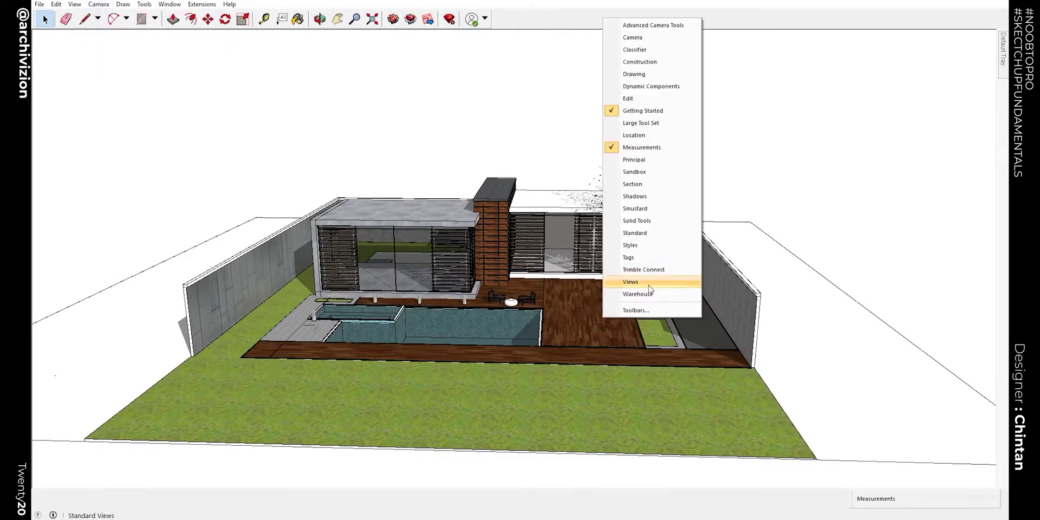
left_click(630, 282)
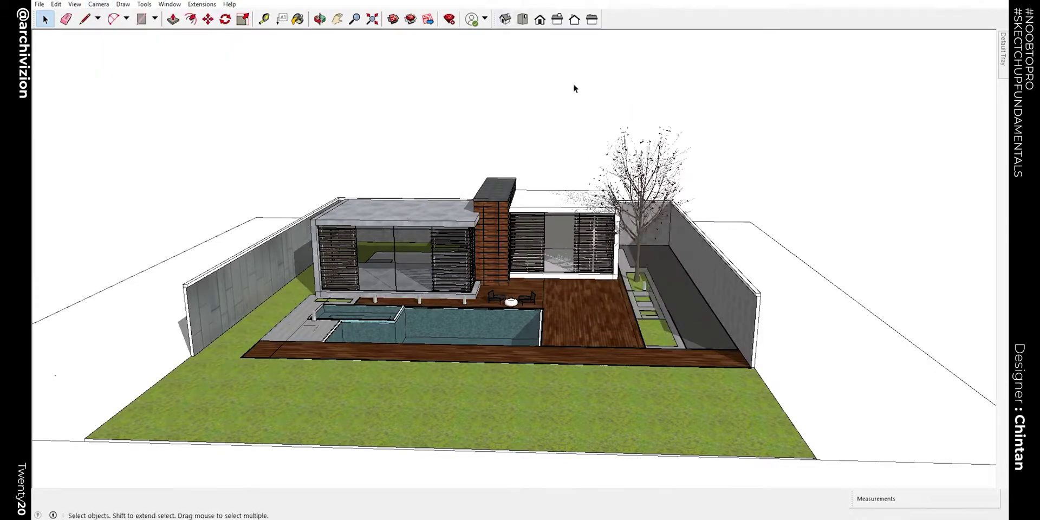
- Start a line on the empty ground right of the site, then switch to Top view
middle_click_drag(381, 221, 568, 306)
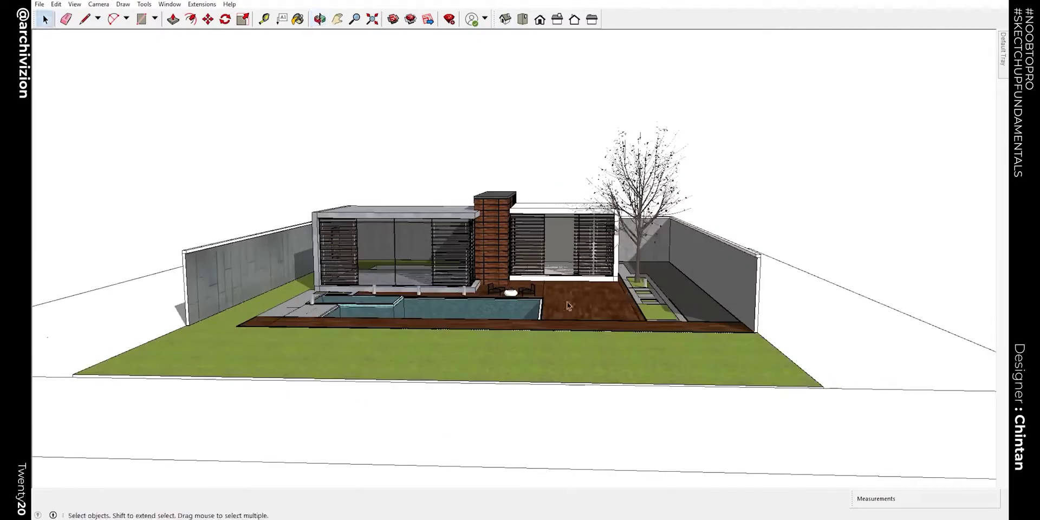
key("l")
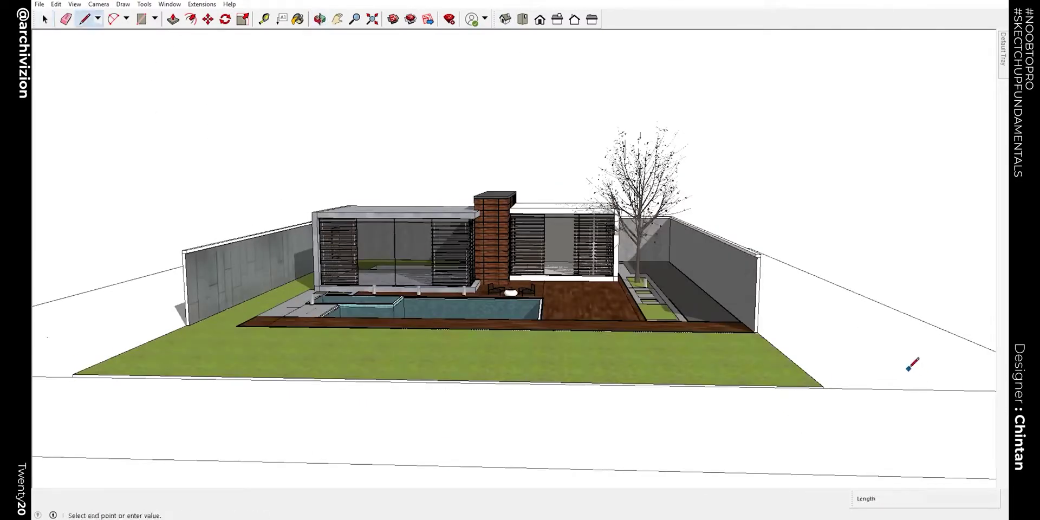
left_click(908, 369)
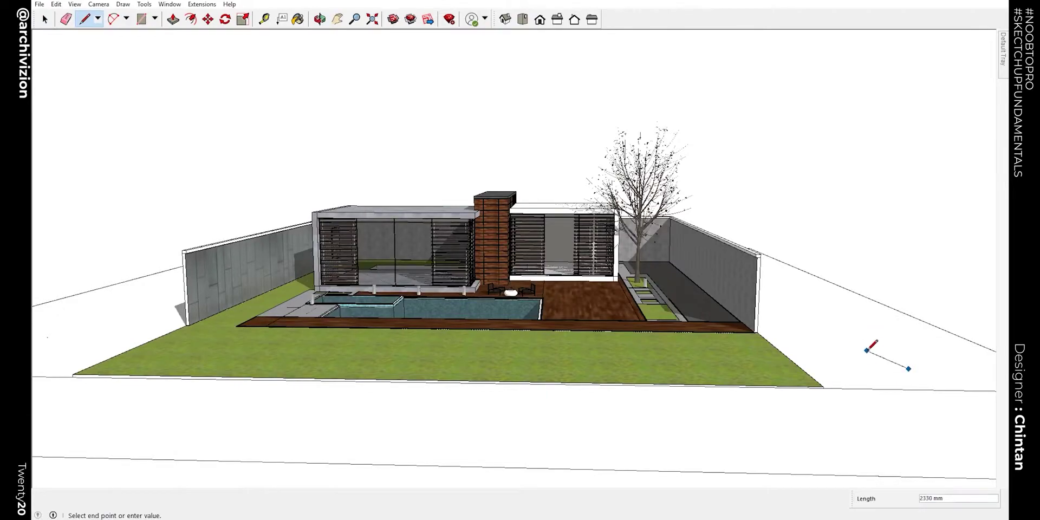
mouse_move(871, 359)
middle_mouse_down("shift")
mouse_move(564, 322)
mouse_move(568, 304)
middle_mouse_up("shift")
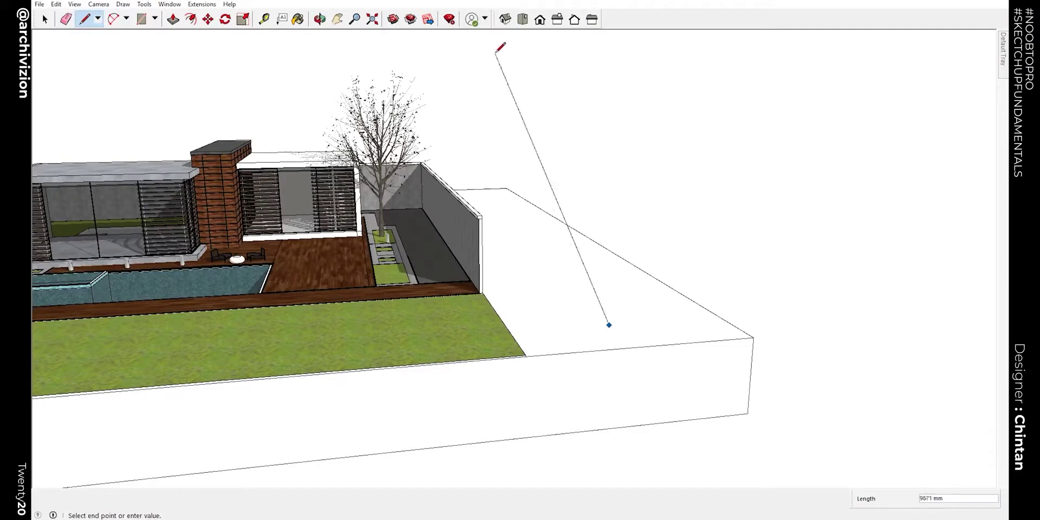
left_click(504, 19)
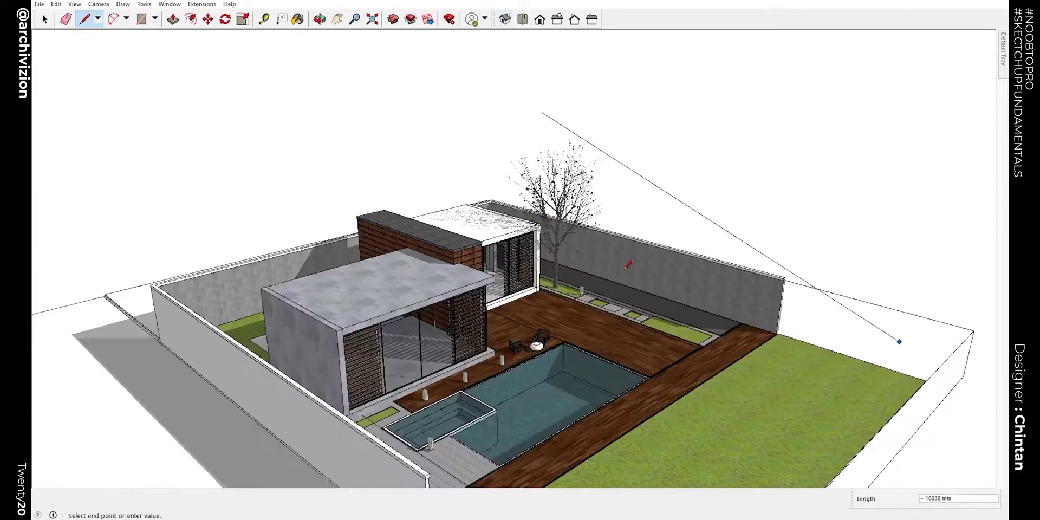
left_click(524, 20)
scroll(665, 281, "down", 3)
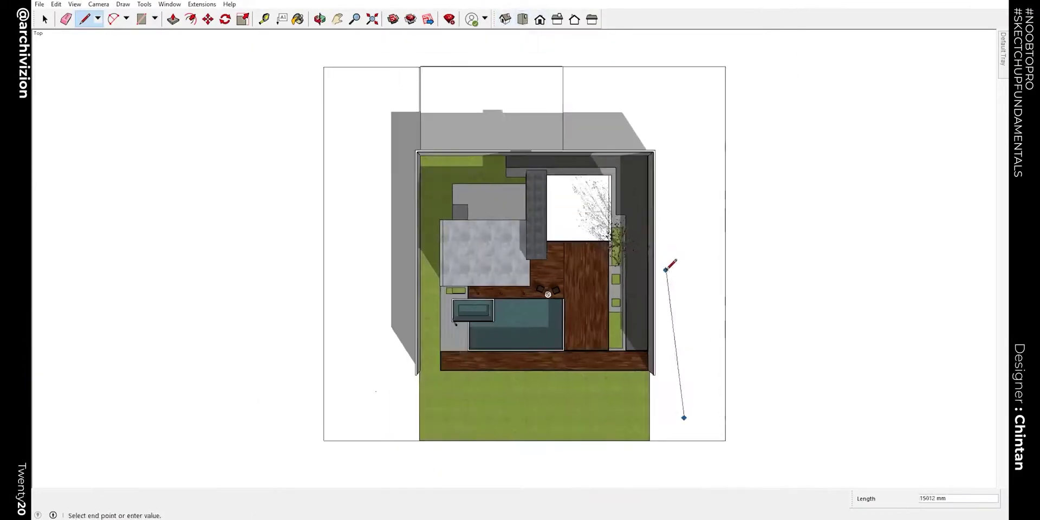
scroll(661, 366, "up", 4)
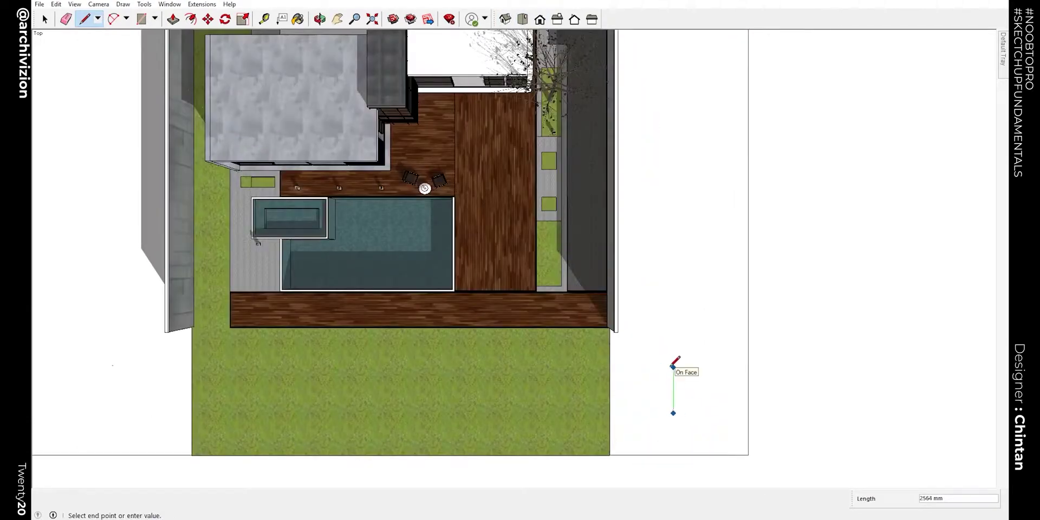
- Draw the remaining edges from Front view, closing the rectangle into a face
left_click(673, 367)
left_click(709, 367)
left_click(540, 19)
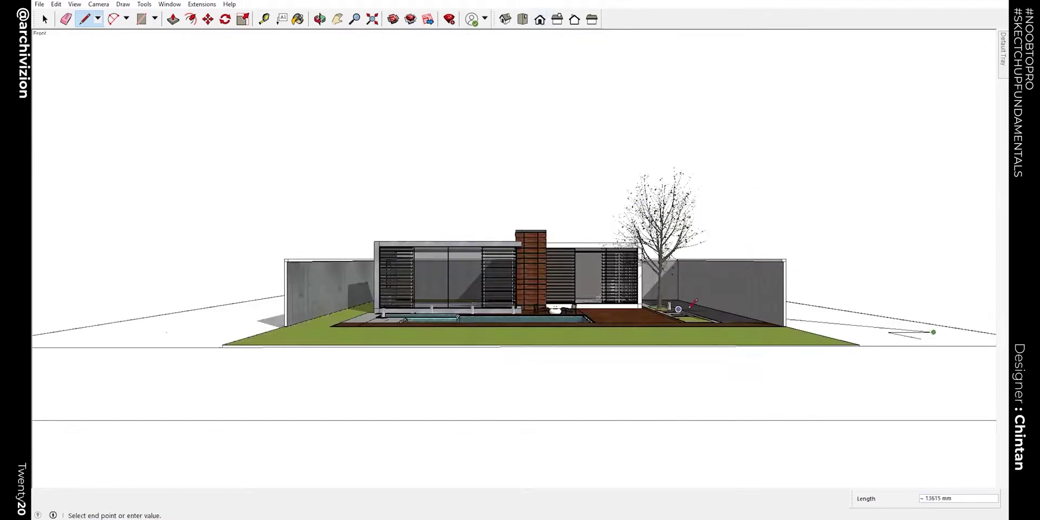
left_click(933, 302)
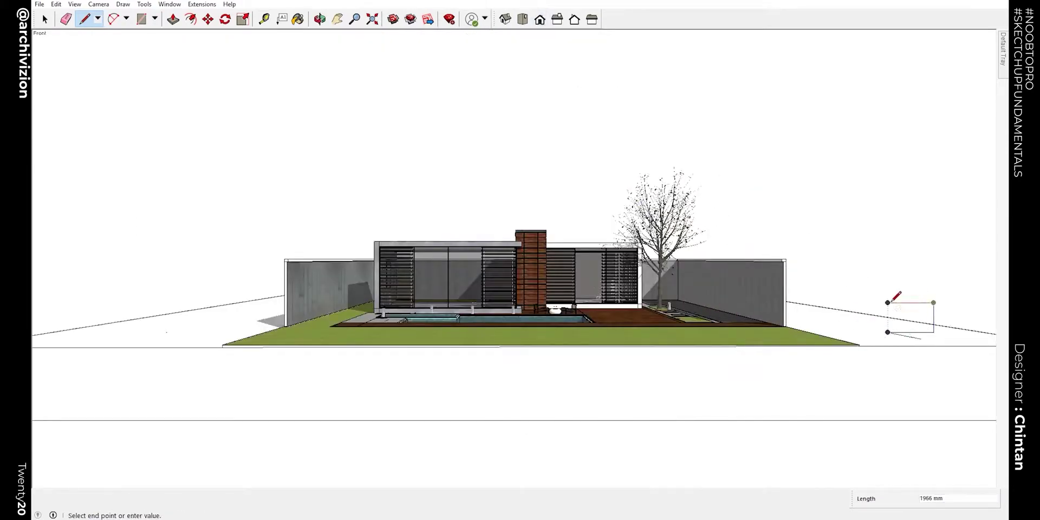
left_click(887, 302)
left_click(887, 332)
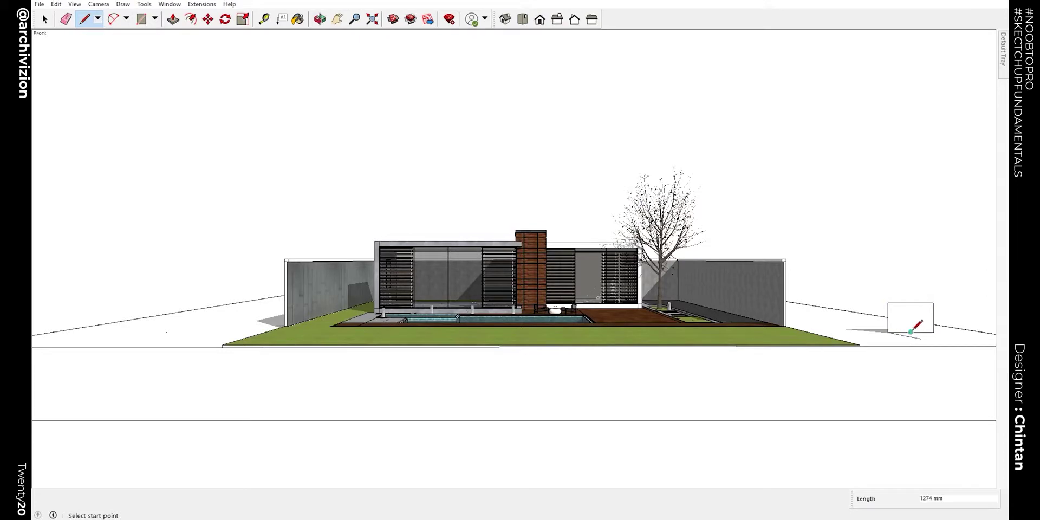
- Push/Pull the rectangle into a box about 2520 mm deep, checking it from Top view
key("p")
left_click(913, 322)
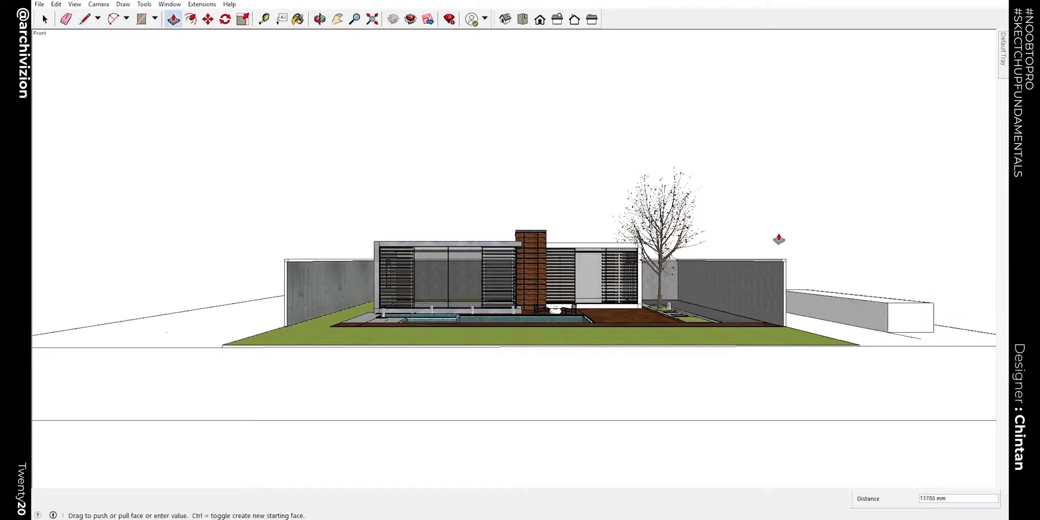
left_click(974, 355)
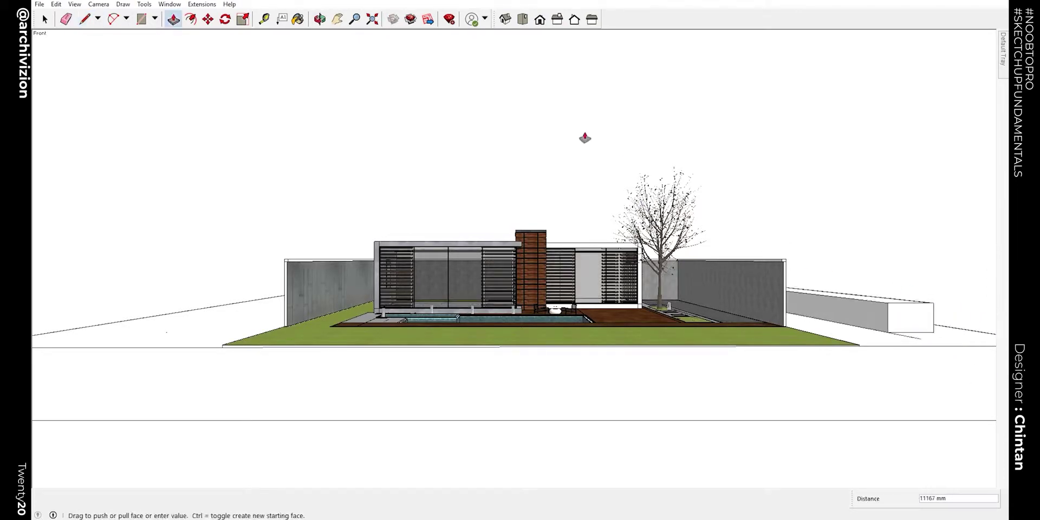
left_click(523, 20)
scroll(704, 336, "down", 2)
middle_click_drag(738, 353, 598, 193, "shift")
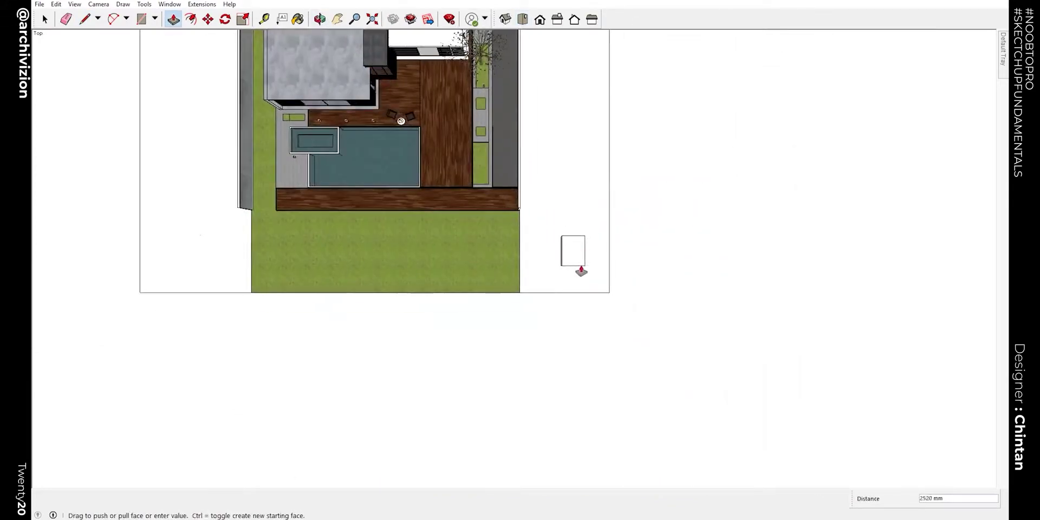
- Orbit around the new box and house from low and high angles
middle_click_drag(562, 271, 564, 299)
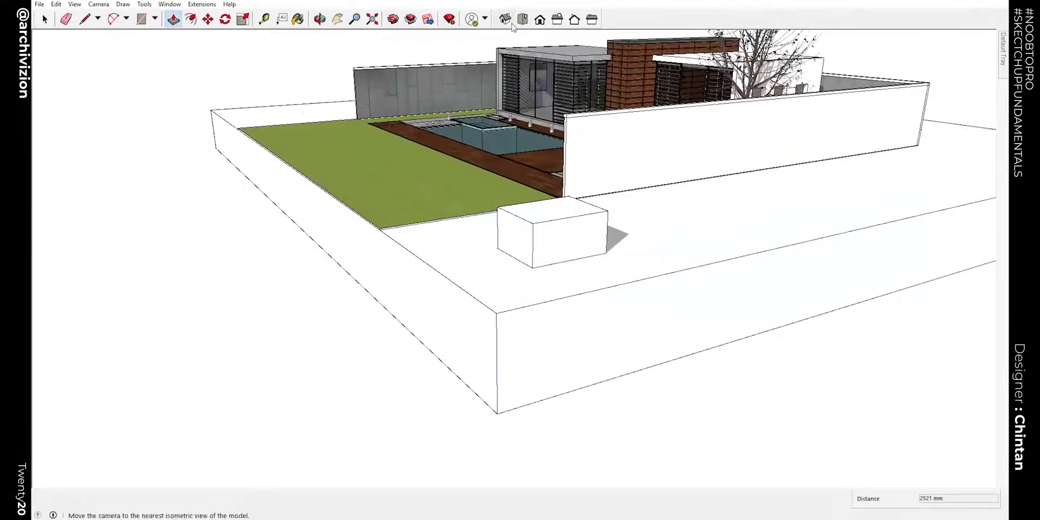
mouse_move(536, 97)
middle_mouse_down()
mouse_move(655, 95)
mouse_move(514, 110)
middle_mouse_up()
scroll(511, 262, "down", 3)
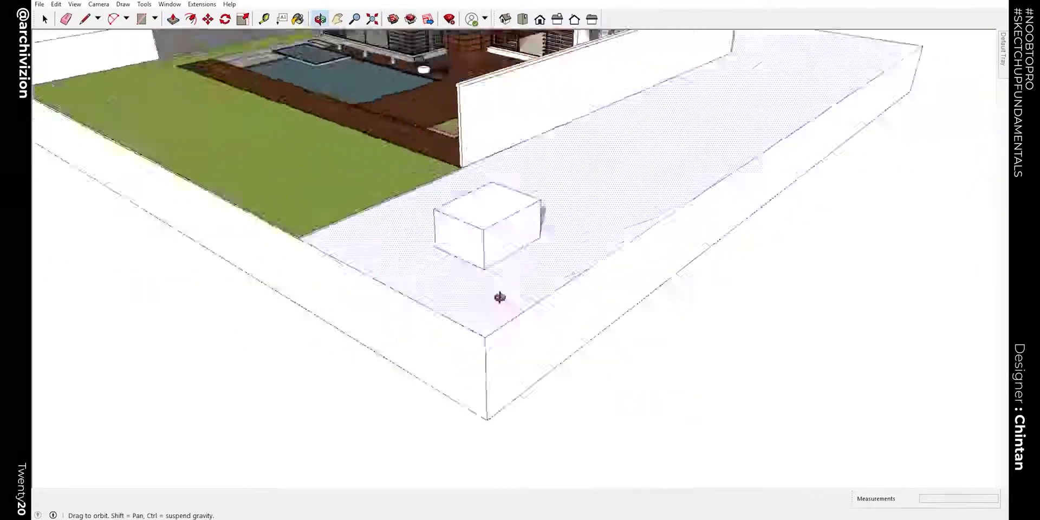
key("p")
scroll(383, 52, "down", 5)
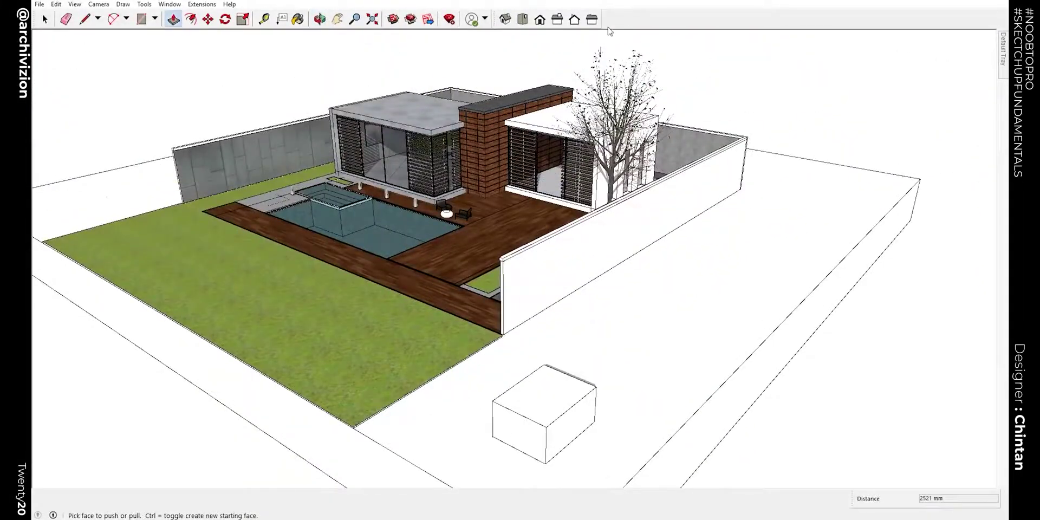
middle_click_drag(557, 163, 622, 212)
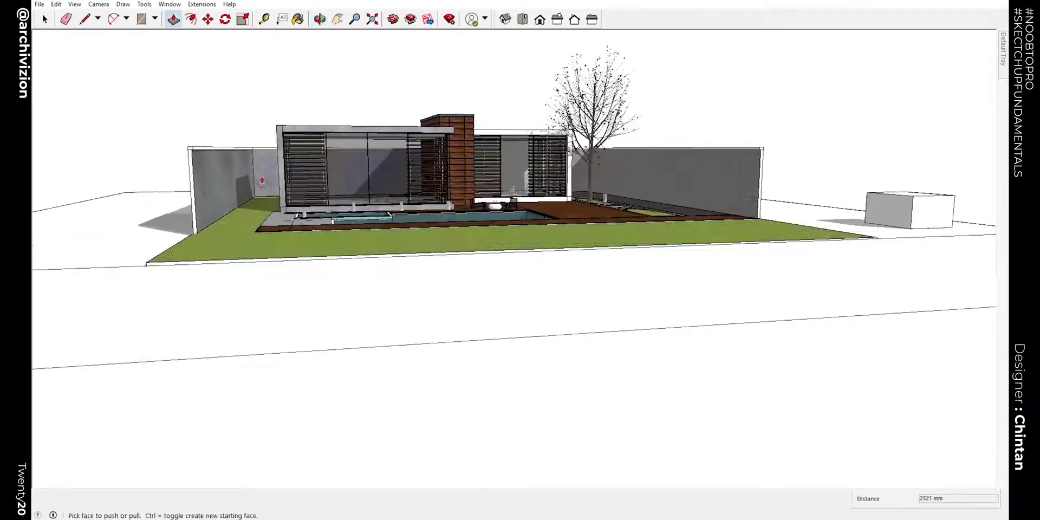
mouse_move(291, 195)
middle_mouse_down()
mouse_move(548, 326)
mouse_move(420, 282)
middle_mouse_up()
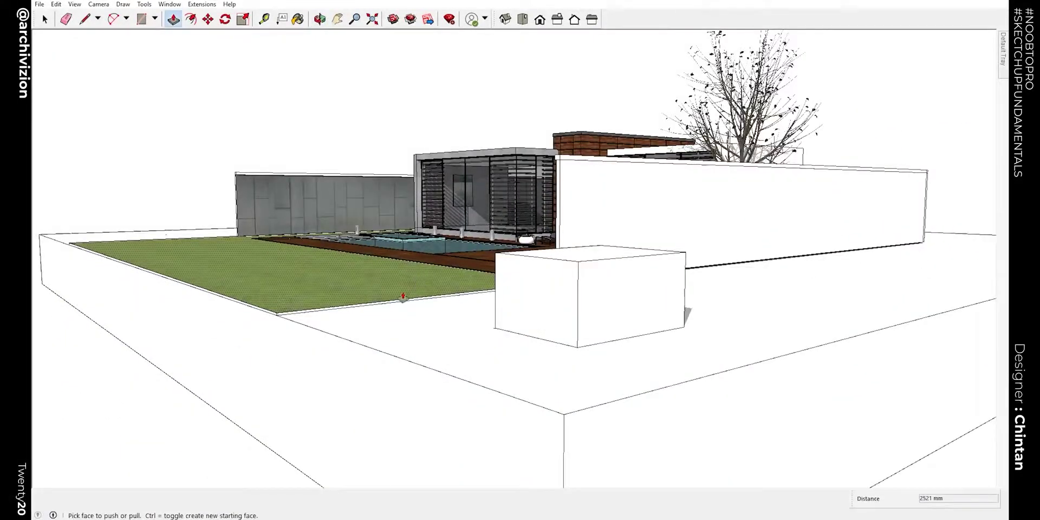
middle_click_drag(325, 260, 297, 289)
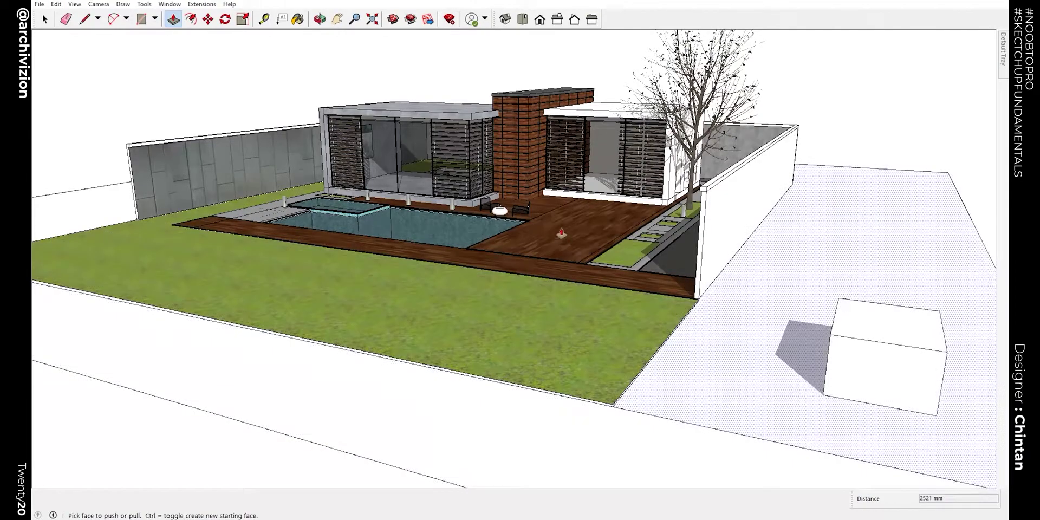
scroll(561, 233, "up", 2)
scroll(558, 217, "up", 4)
scroll(545, 162, "up", 2)
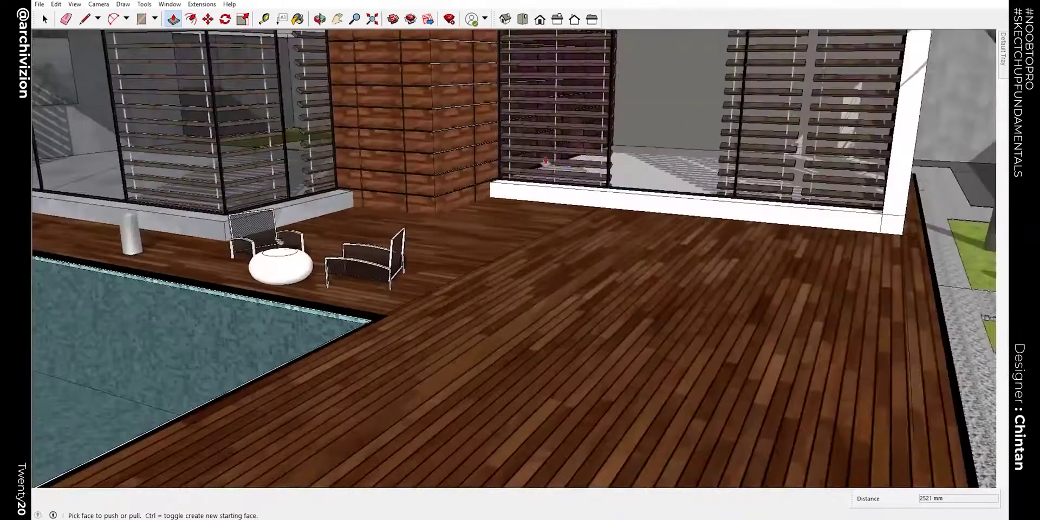
middle_click_drag(545, 162, 566, 203)
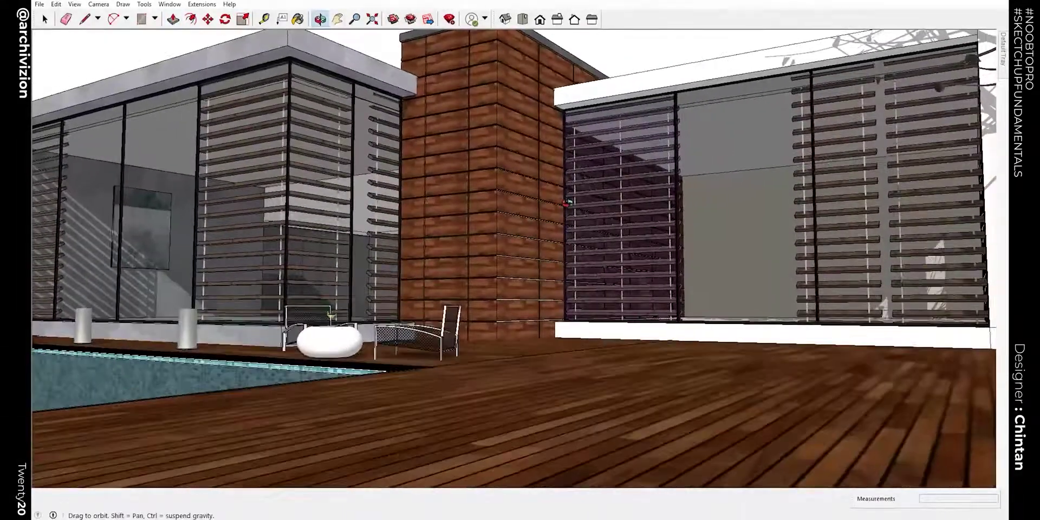
middle_click_drag(480, 203, 485, 216)
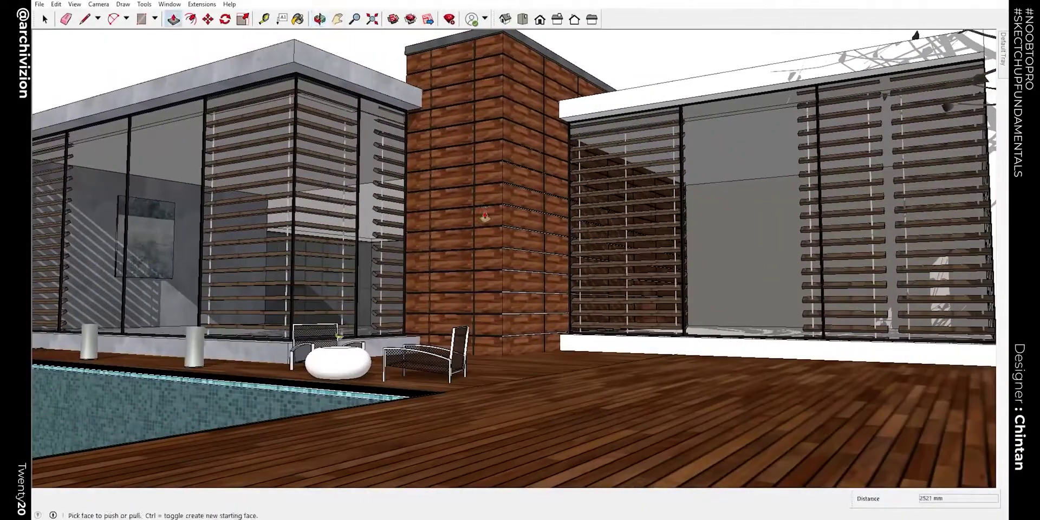